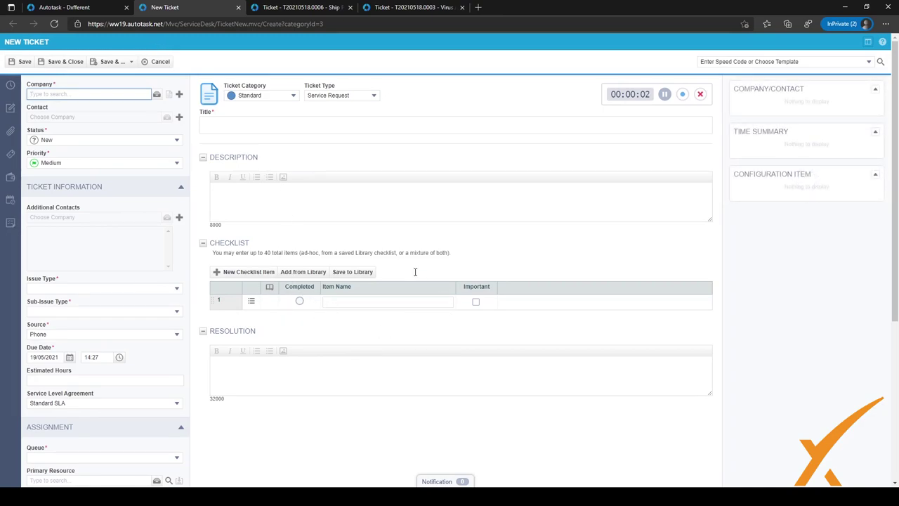
# Step: Add an empty row 2 below the first item in the new ticket's checklist
pyautogui.click(251, 302)
pyautogui.click(240, 274)
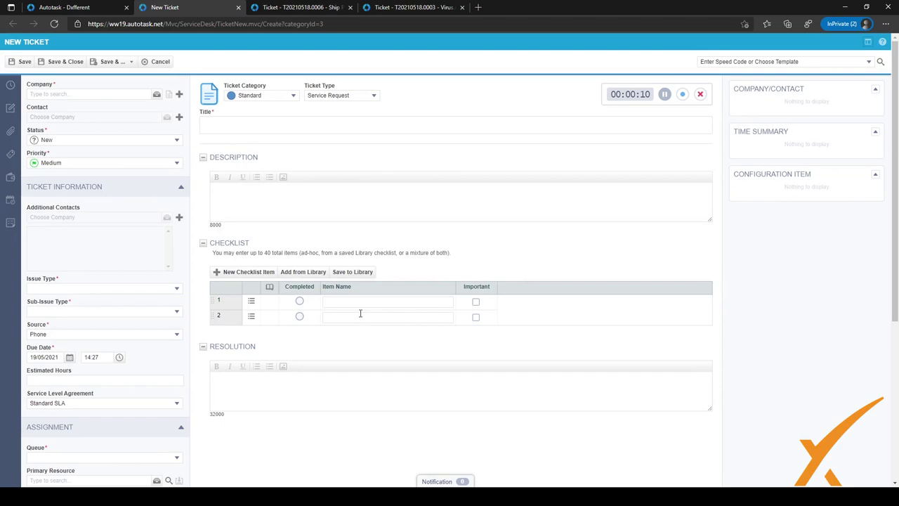
# Step: Load the nine-item SAAS Customer Onboarding library checklist into the ticket, Send Welcome Email through Send SWAG
pyautogui.click(307, 277)
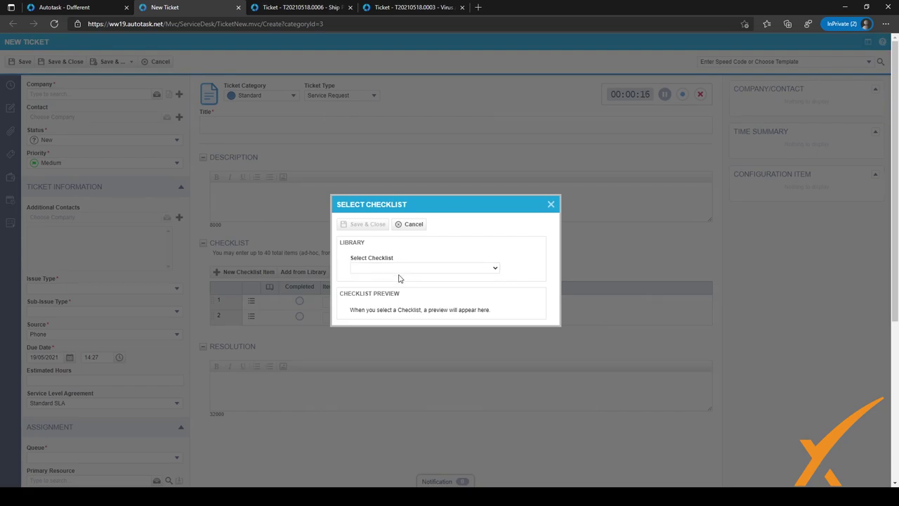
pyautogui.click(391, 296)
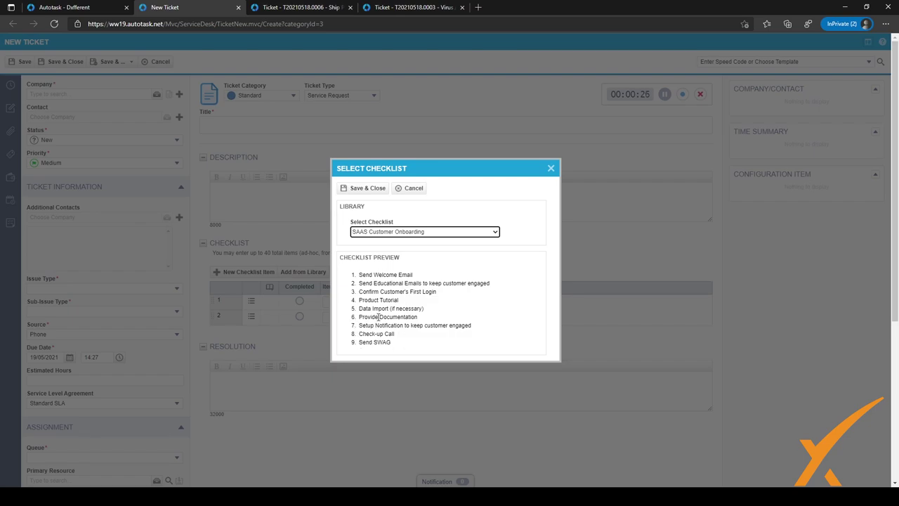
pyautogui.click(383, 242)
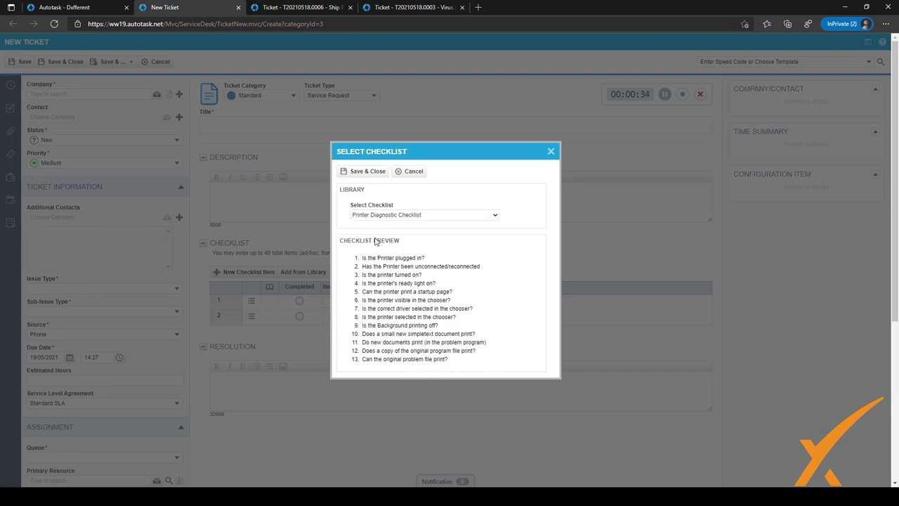
pyautogui.press('Down')
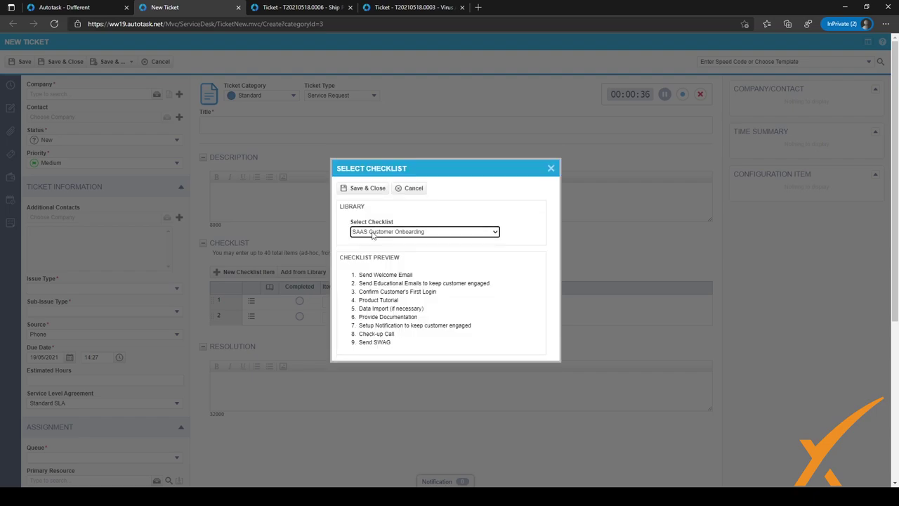
pyautogui.click(364, 189)
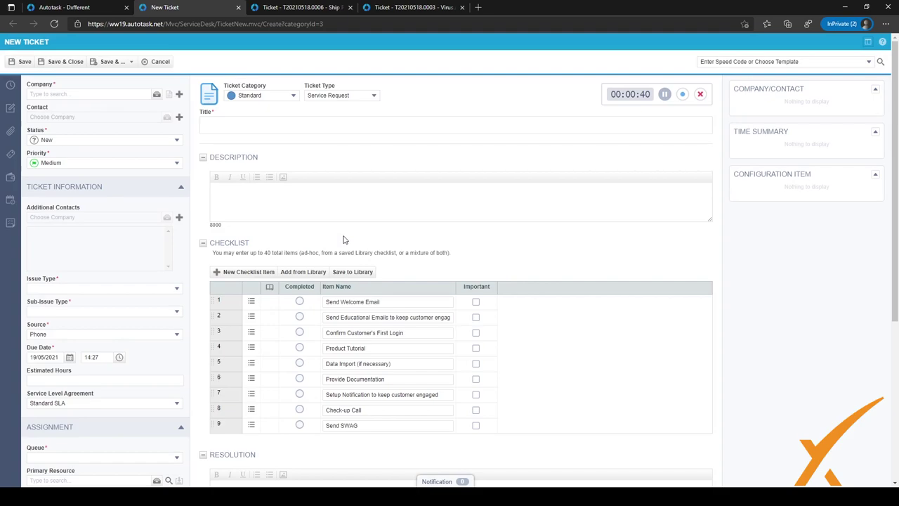
pyautogui.scroll(-1, 345, 240)
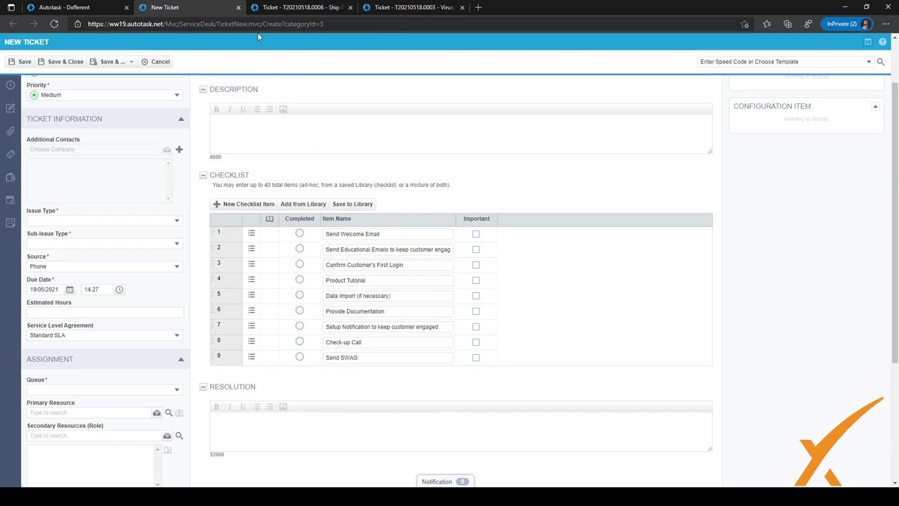
# Step: Discard the unsaved ticket and go to Admin > Application-Wide (Shared) Features > Checklists
pyautogui.click(239, 7)
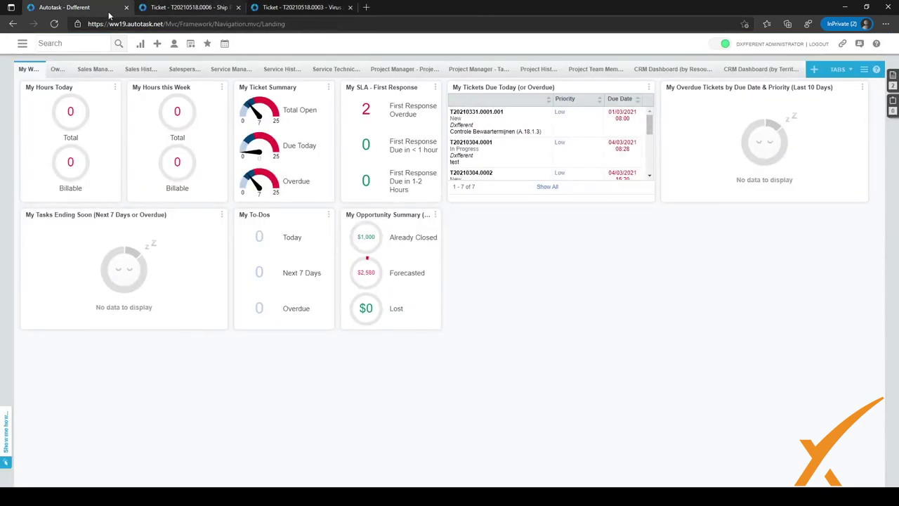
pyautogui.click(23, 43)
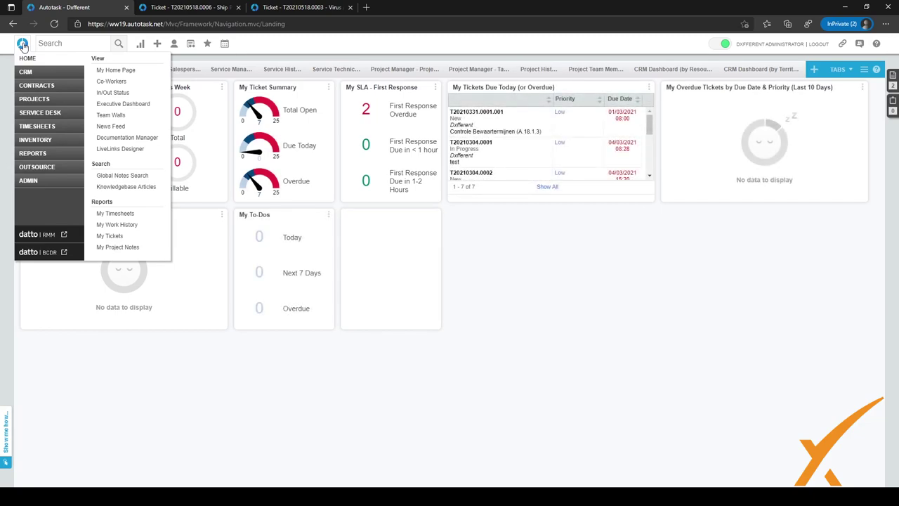
pyautogui.click(47, 184)
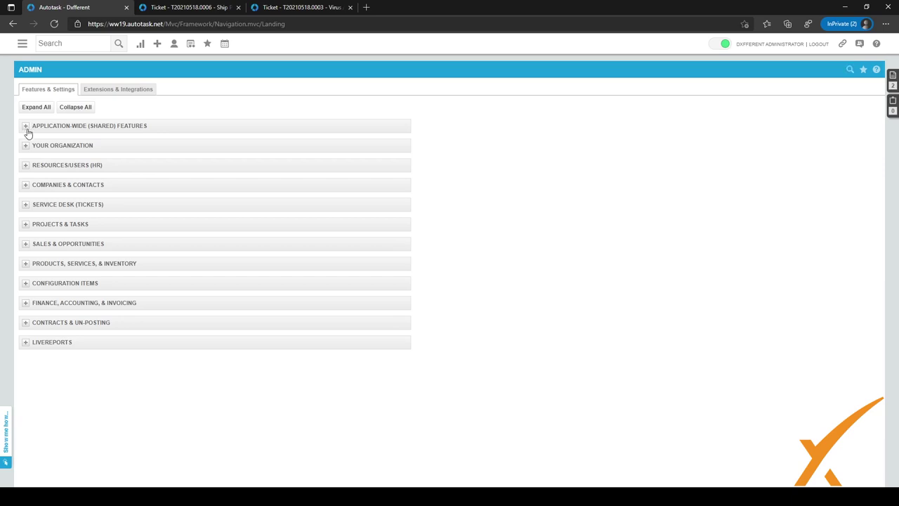
pyautogui.click(26, 127)
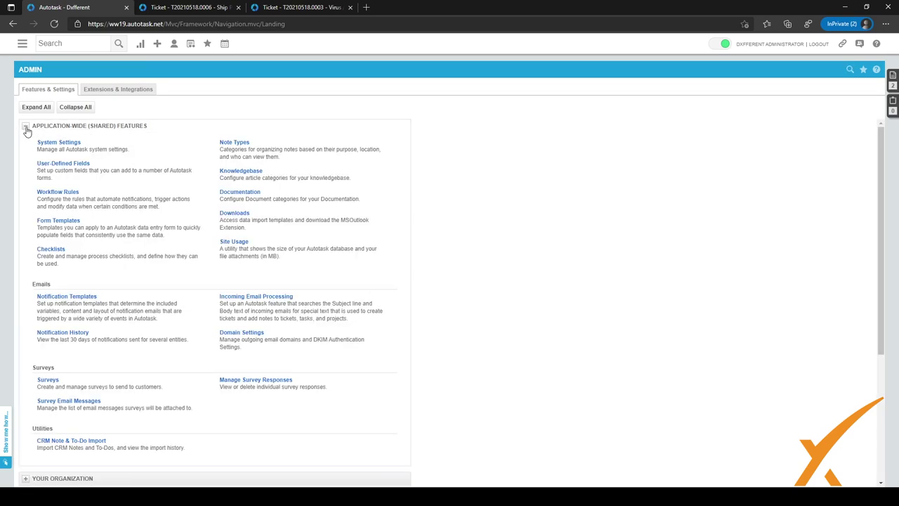
pyautogui.click(46, 251)
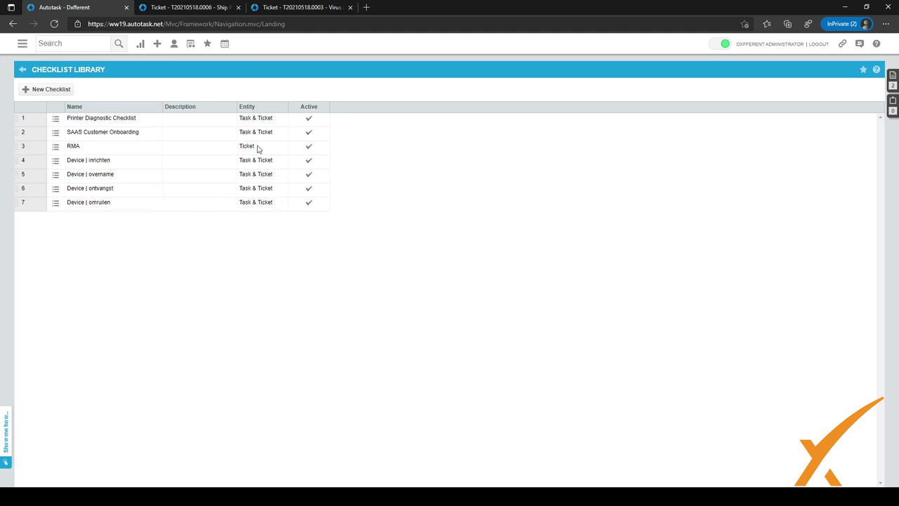
pyautogui.moveTo(257, 146); pyautogui.dragTo(232, 149)
pyautogui.moveTo(279, 134); pyautogui.dragTo(241, 134)
pyautogui.moveTo(307, 122)
pyautogui.mouseDown()
pyautogui.moveTo(312, 161)
pyautogui.moveTo(307, 109)
pyautogui.mouseUp()
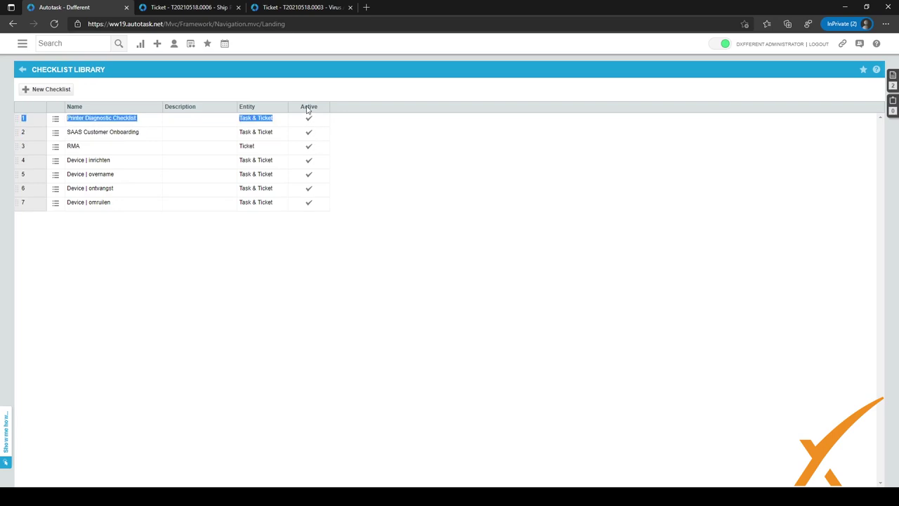
pyautogui.click(269, 94)
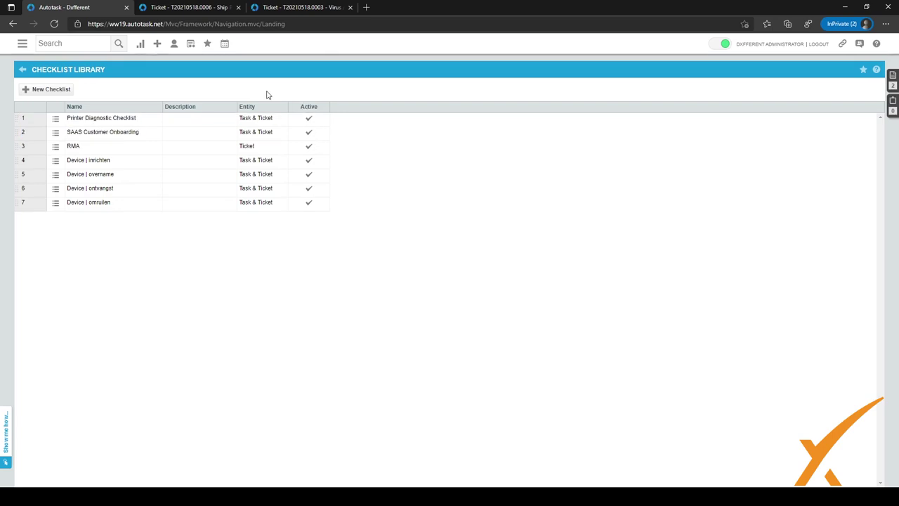
# Step: Create a new Task checklist named Test with description 'This is a Test Checklist'
pyautogui.click(40, 92)
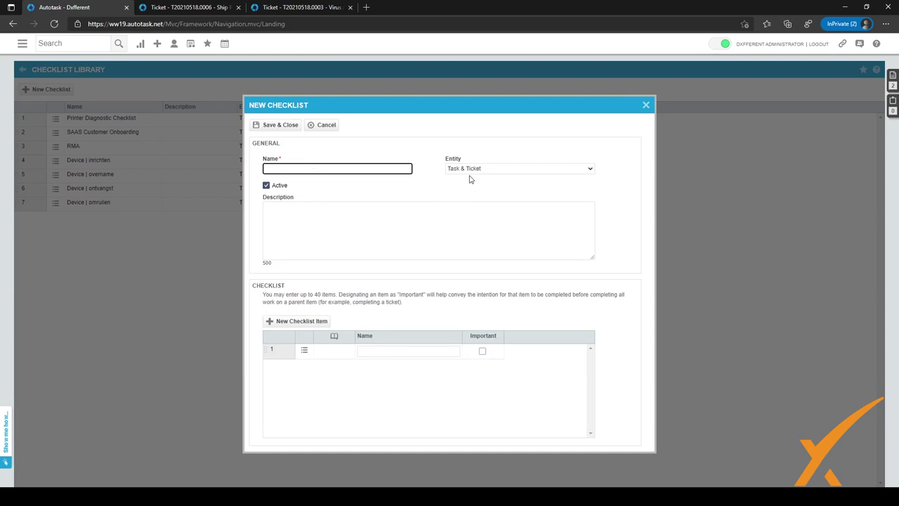
pyautogui.write('Test')
pyautogui.click(464, 177)
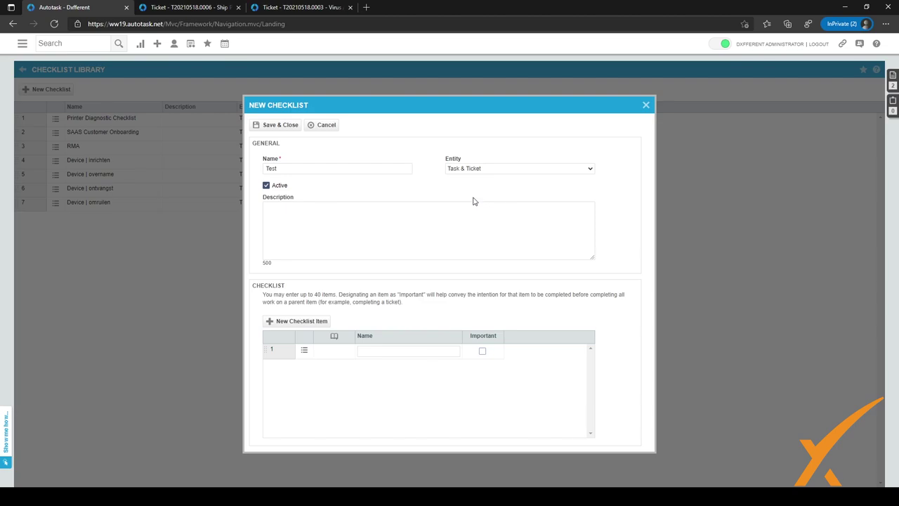
pyautogui.click(472, 192)
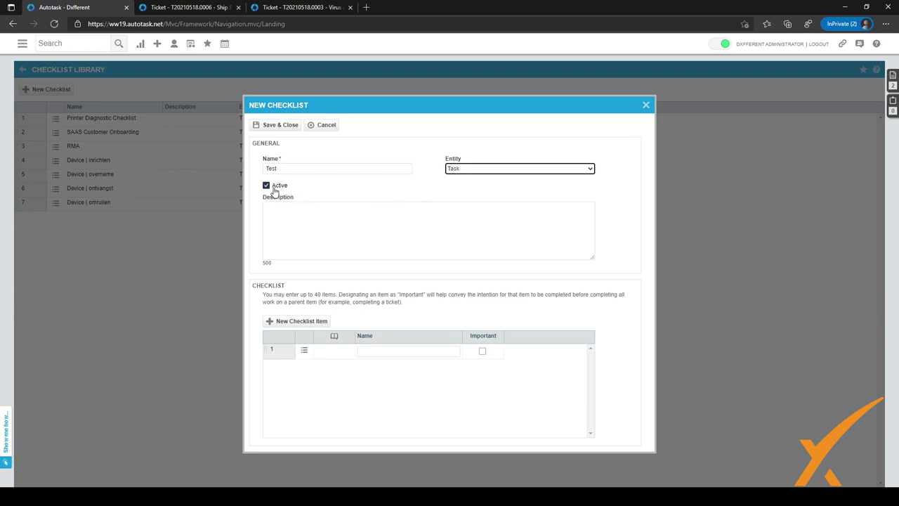
pyautogui.click(306, 220)
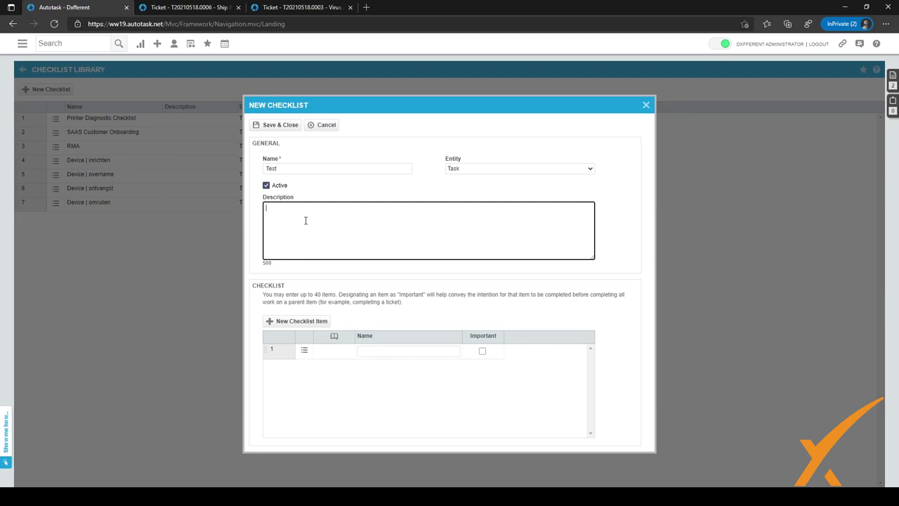
pyautogui.write('This is a Test Checklist')
# Step: Enter the first two checklist items, Test 1 and Test 2
pyautogui.click(381, 351)
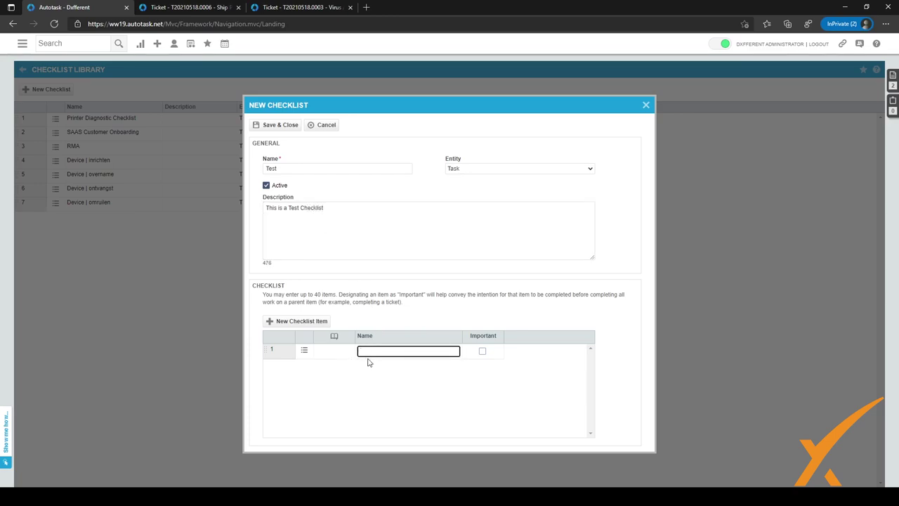
pyautogui.write('Test 1')
pyautogui.click(296, 325)
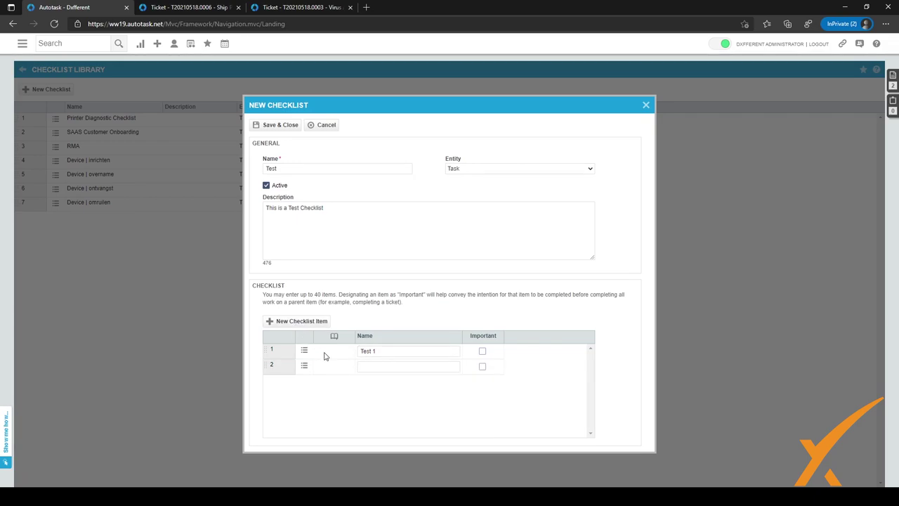
pyautogui.click(375, 366)
pyautogui.write('Test 2')
# Step: Insert a Test 1.5 item above Test 2
pyautogui.click(304, 366)
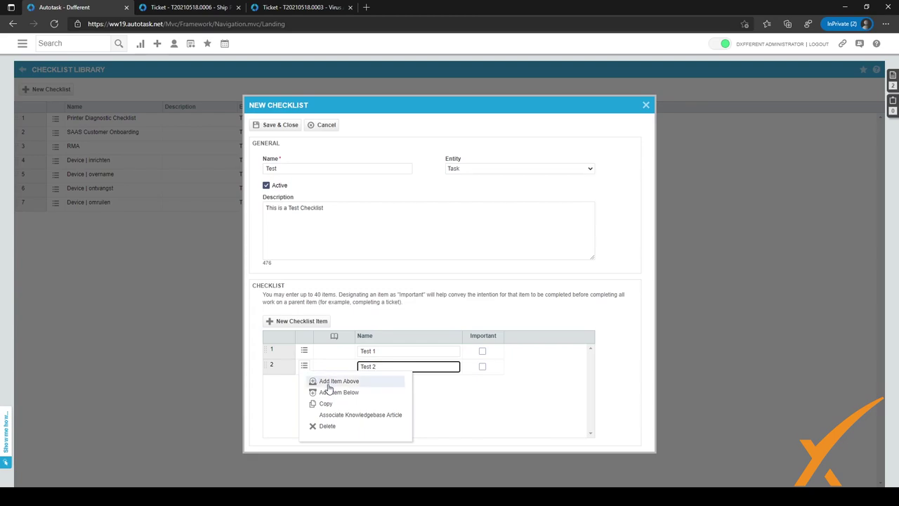
pyautogui.click(331, 381)
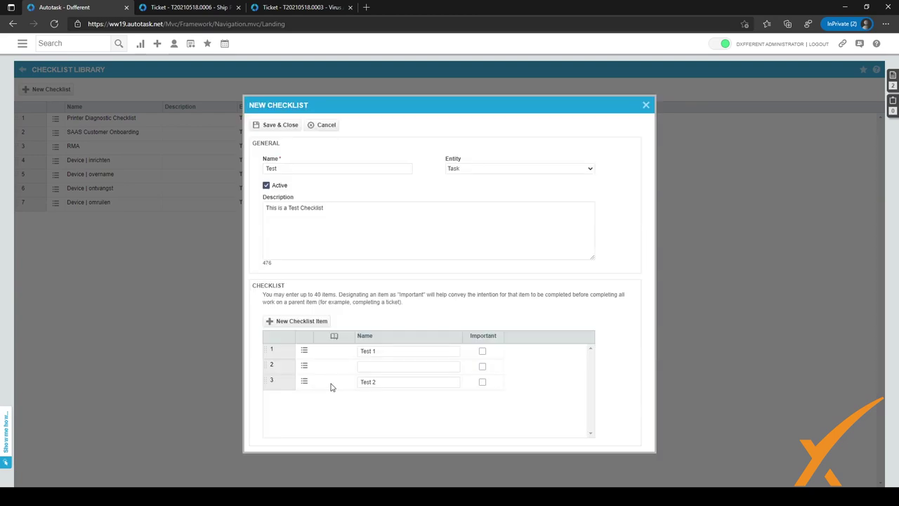
pyautogui.click(373, 368)
pyautogui.write('Test 1.5')
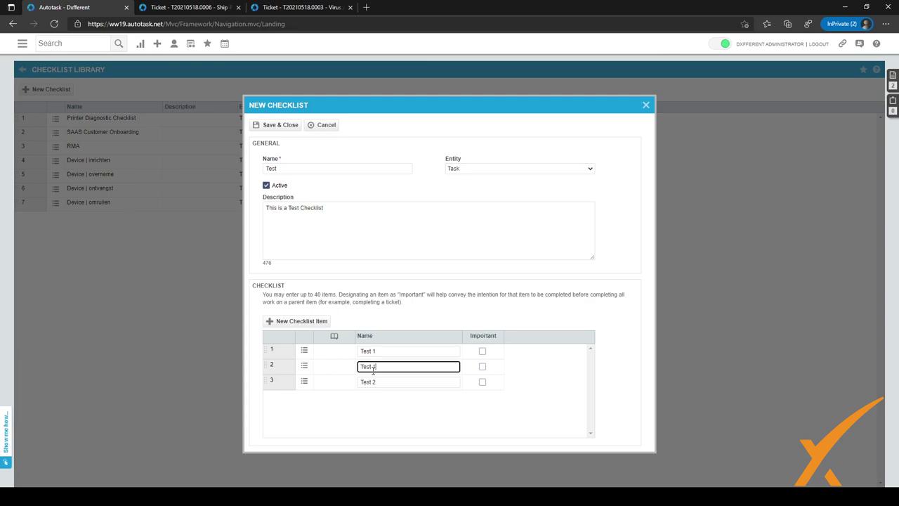
# Step: Duplicate Test 2 to create a fourth item, Test 2 (Copy)
pyautogui.click(303, 380)
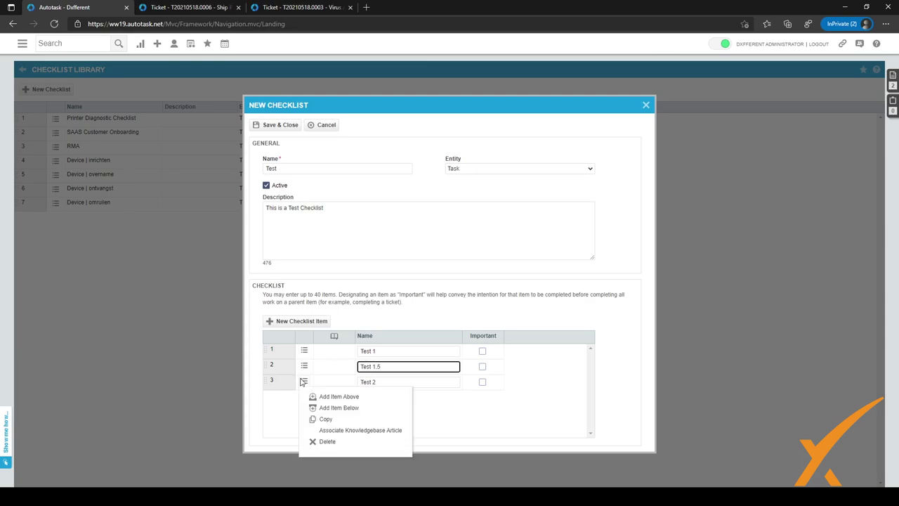
pyautogui.click(331, 420)
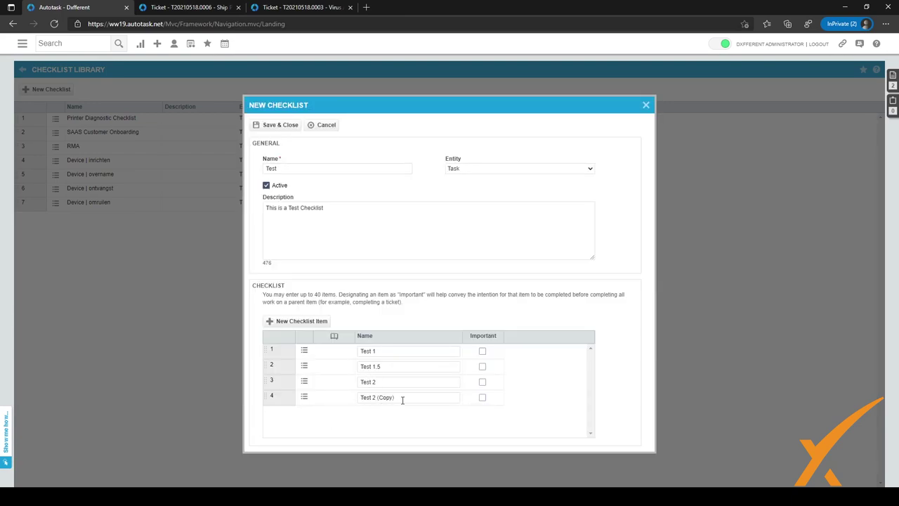
pyautogui.moveTo(402, 400); pyautogui.dragTo(372, 403)
pyautogui.click(355, 424)
pyautogui.click(302, 399)
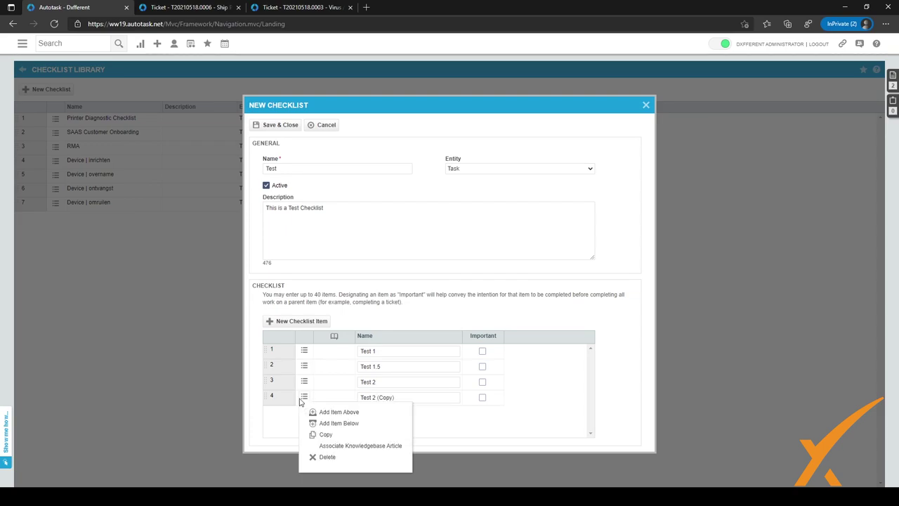
# Step: Link Test 2 (Copy) to knowledgebase article 102, Restore: Local Virtualization Options
pyautogui.click(360, 445)
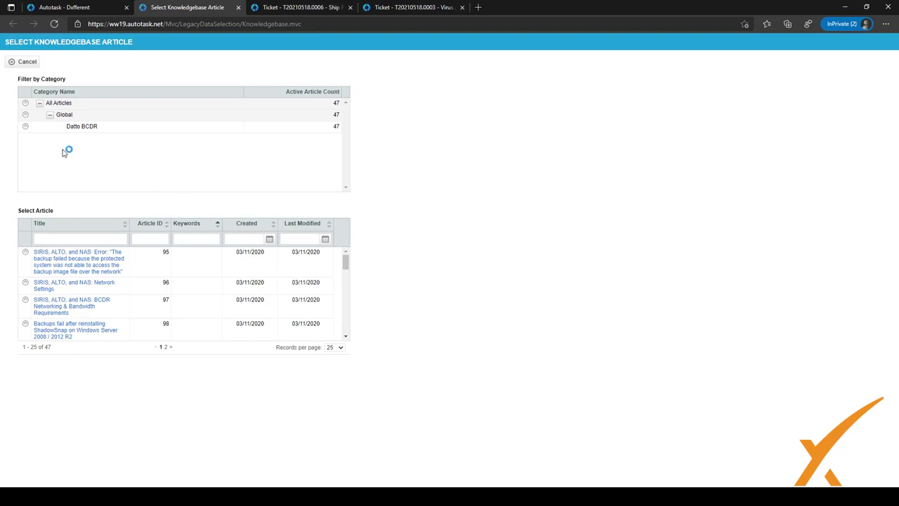
pyautogui.scroll(-2, 65, 283)
pyautogui.scroll(-3, 56, 288)
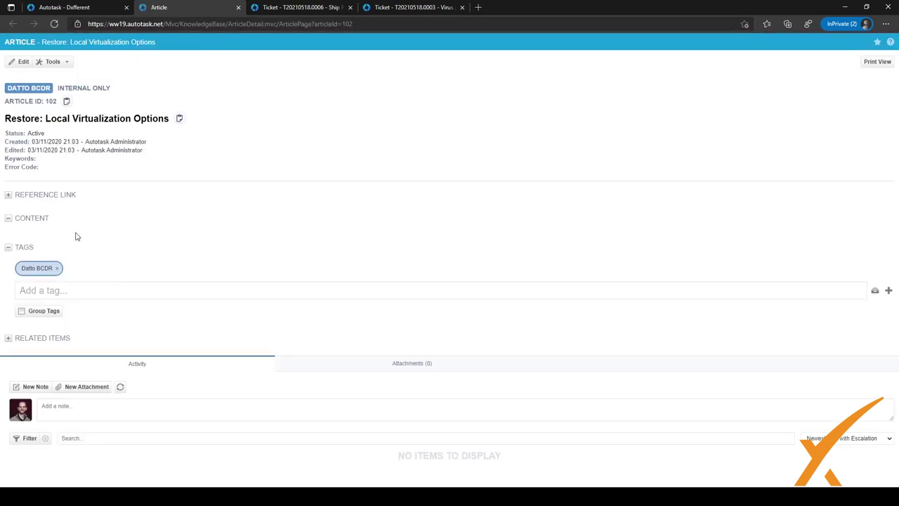
pyautogui.click(238, 7)
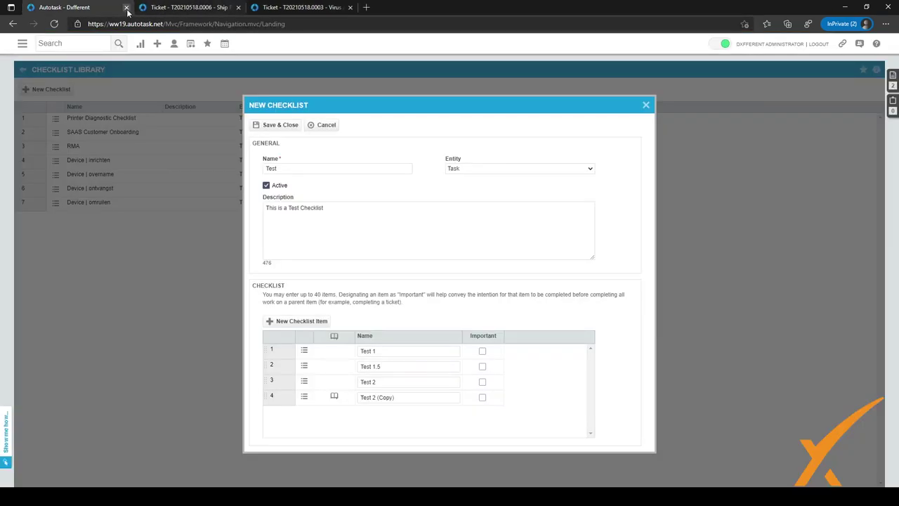
# Step: Flag Test 2 (Copy) as Important and save the Test checklist to the library
pyautogui.click(483, 398)
pyautogui.click(279, 126)
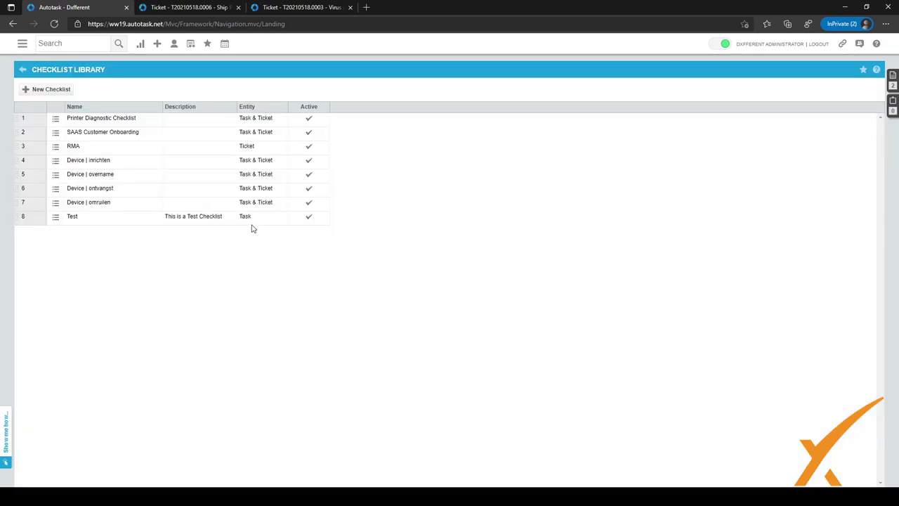
# Step: Reopen the Test checklist for editing and rename Test 2 (Copy) to Test 0
pyautogui.click(56, 218)
pyautogui.moveTo(57, 218)
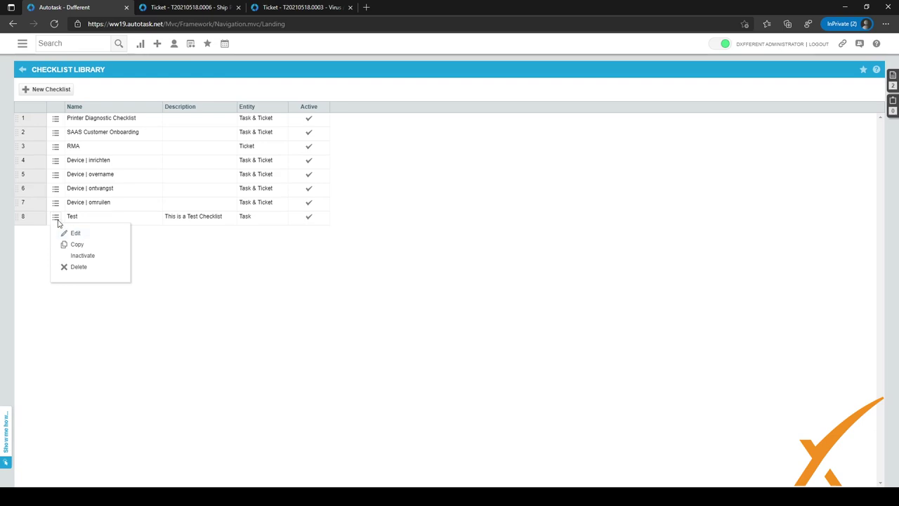
pyautogui.click(72, 234)
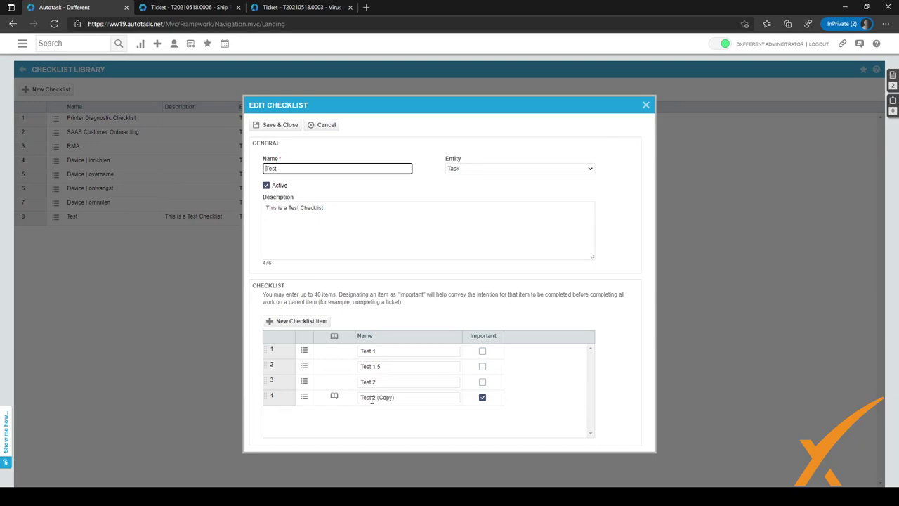
pyautogui.moveTo(399, 400); pyautogui.dragTo(372, 399)
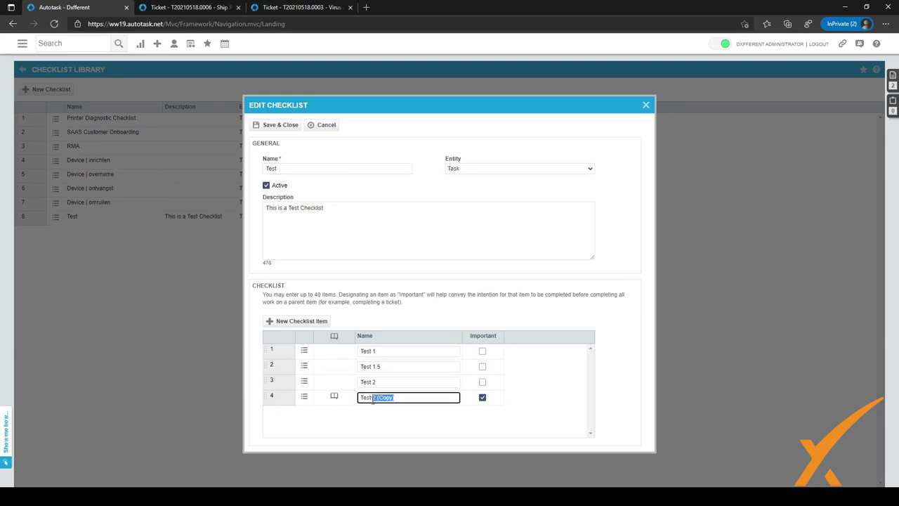
pyautogui.write('3')
pyautogui.press('BackSpace')
pyautogui.write('0')
# Step: Move Test 0 to the top of the list and save the checklist
pyautogui.click(305, 397)
pyautogui.click(275, 403)
pyautogui.moveTo(267, 397); pyautogui.dragTo(266, 346)
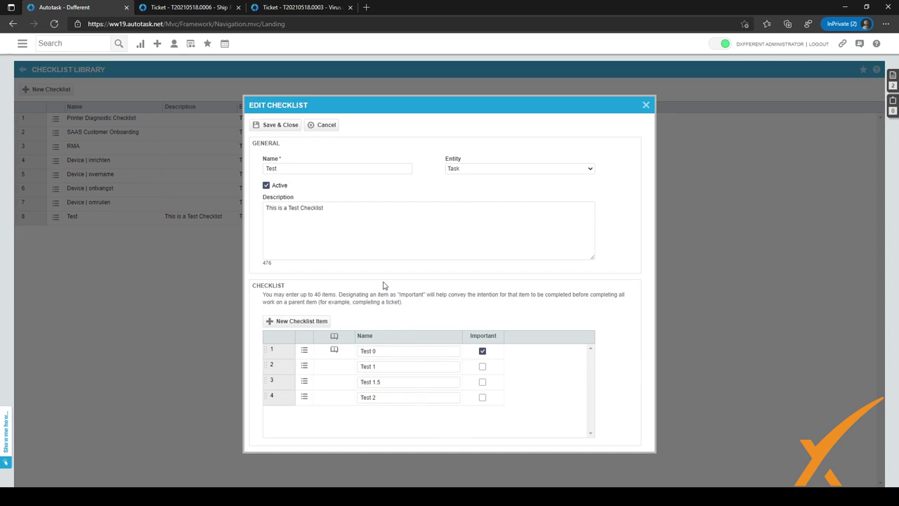
pyautogui.click(280, 126)
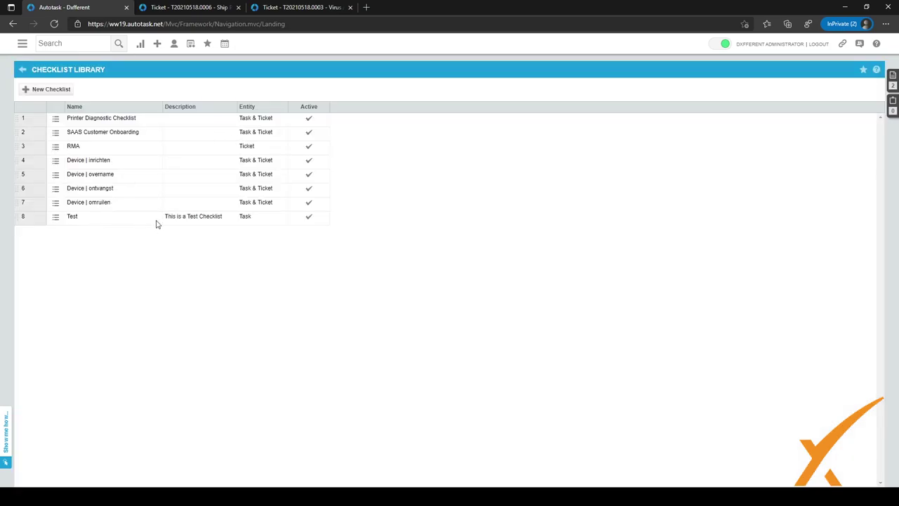
pyautogui.moveTo(257, 220); pyautogui.dragTo(230, 220)
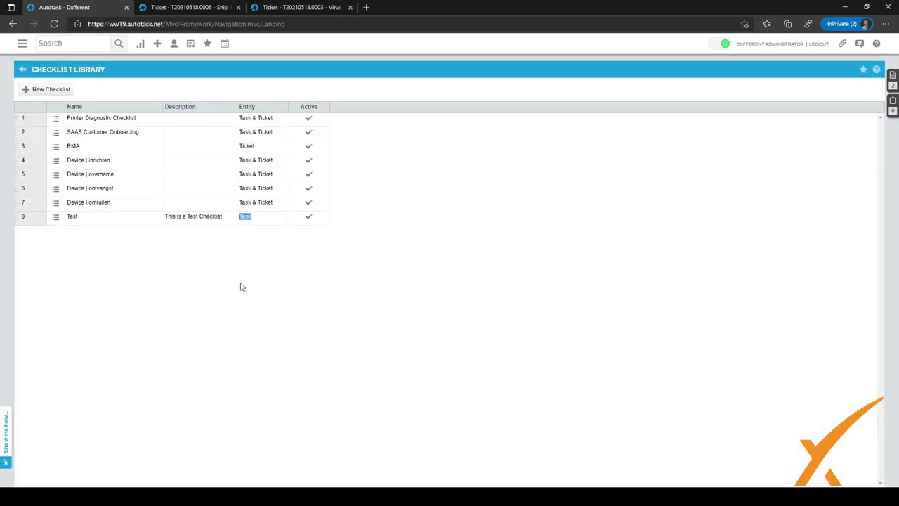